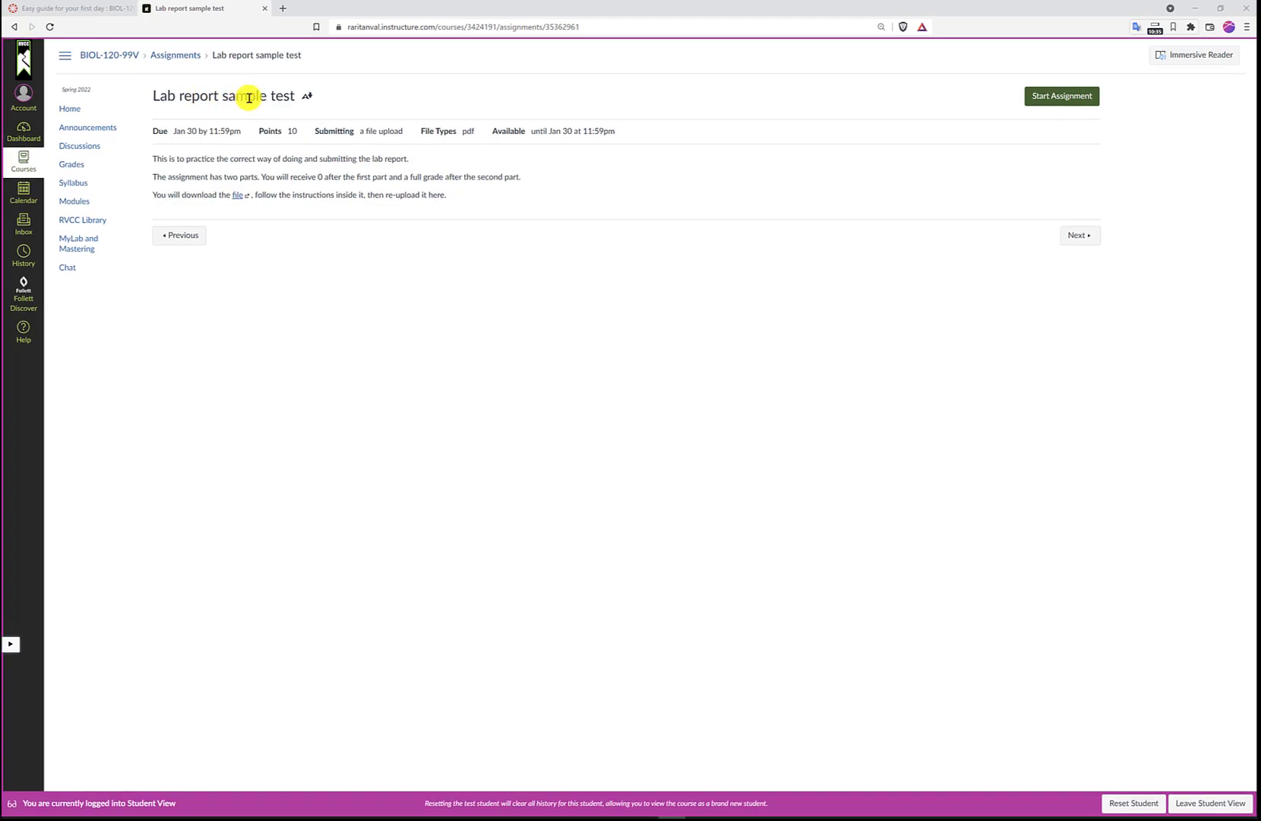
# Open the test lab report in PowerPoint Online and read its Instructions 1/2 slide
pyautogui.click(236, 201)
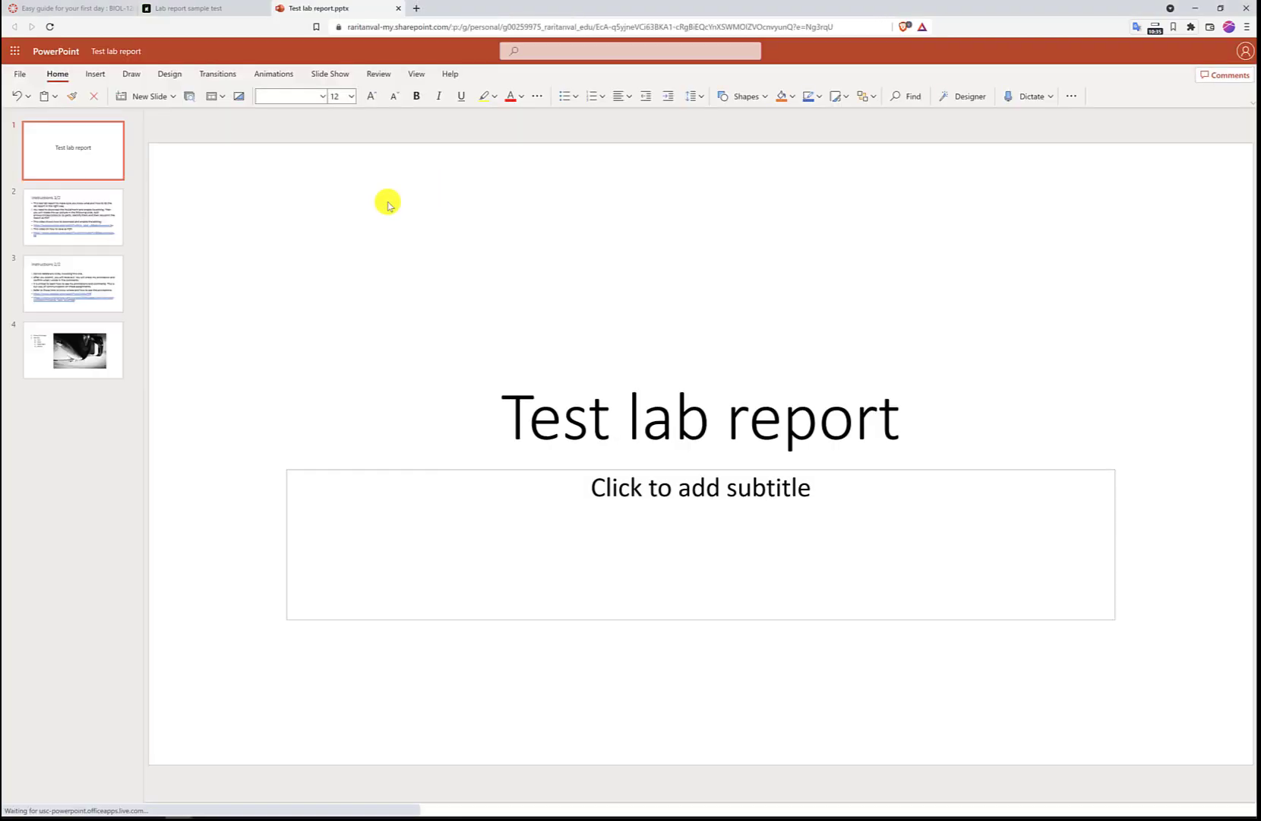
pyautogui.click(52, 213)
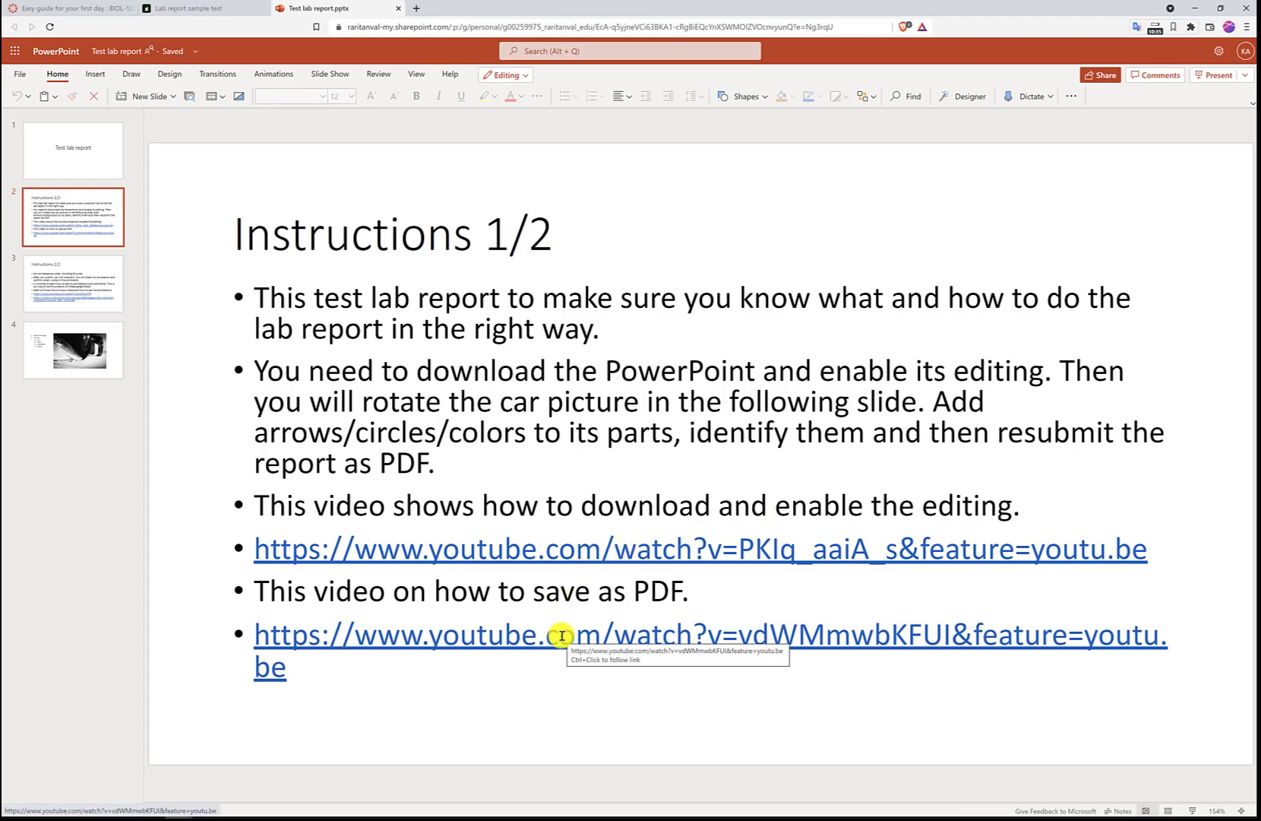
pyautogui.click(169, 6)
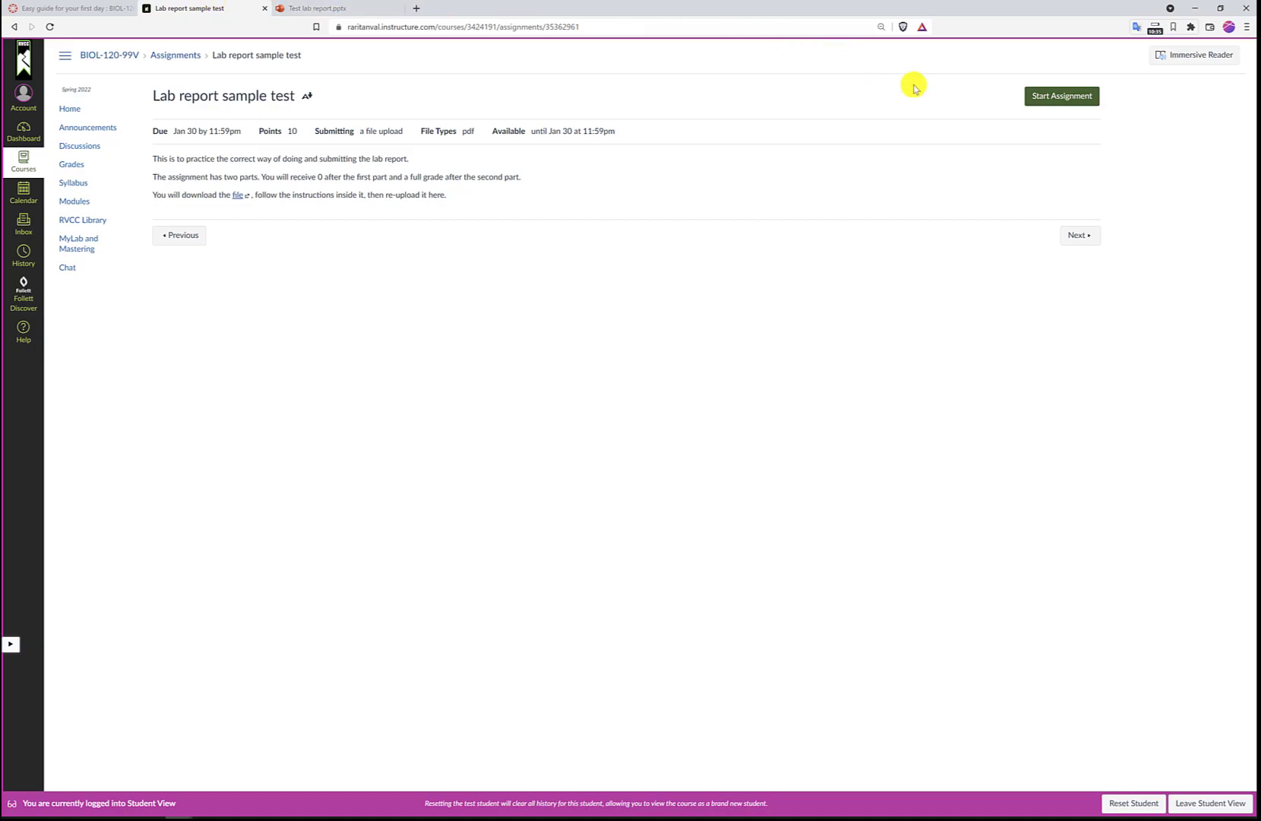
# Upload 'Test lab report - Copy.pdf' and submit it for the assignment
pyautogui.click(1048, 99)
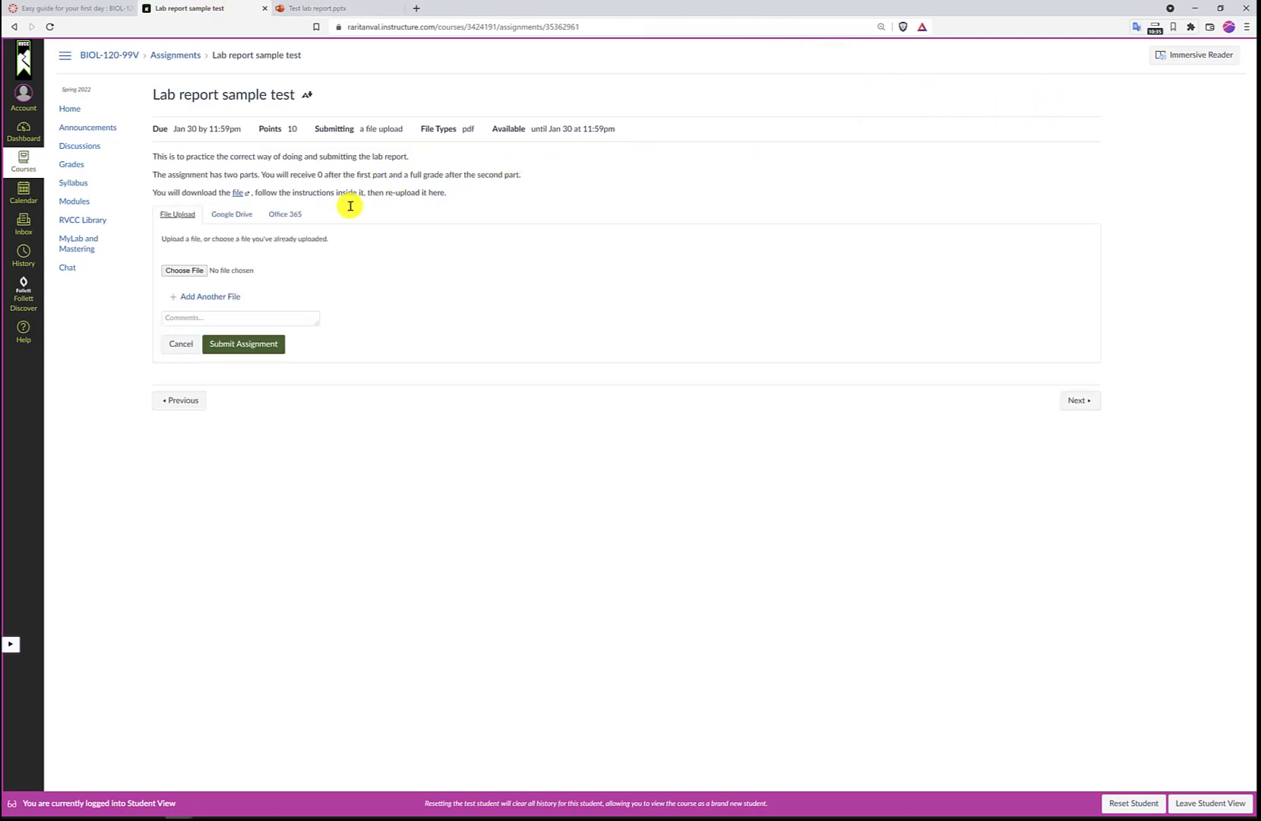
pyautogui.click(185, 269)
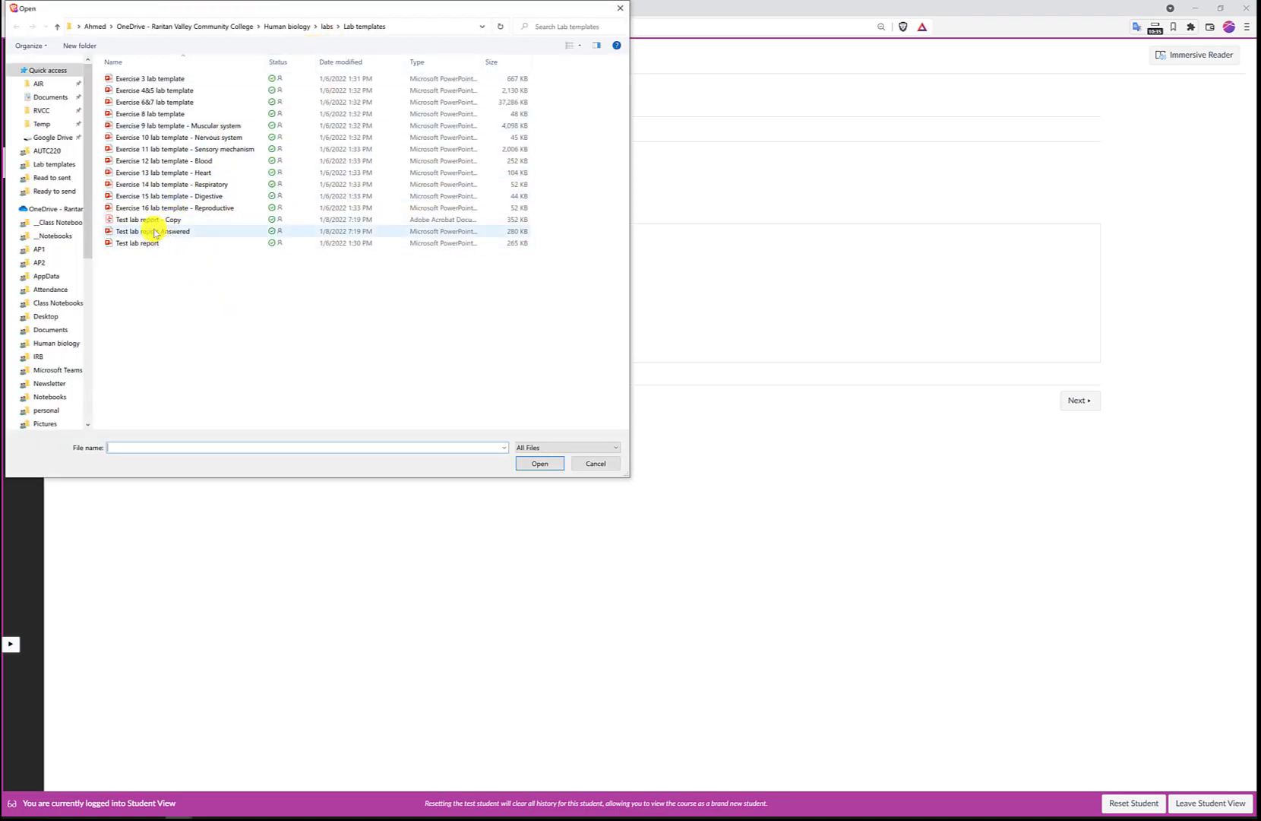
pyautogui.click(148, 219)
pyautogui.click(548, 464)
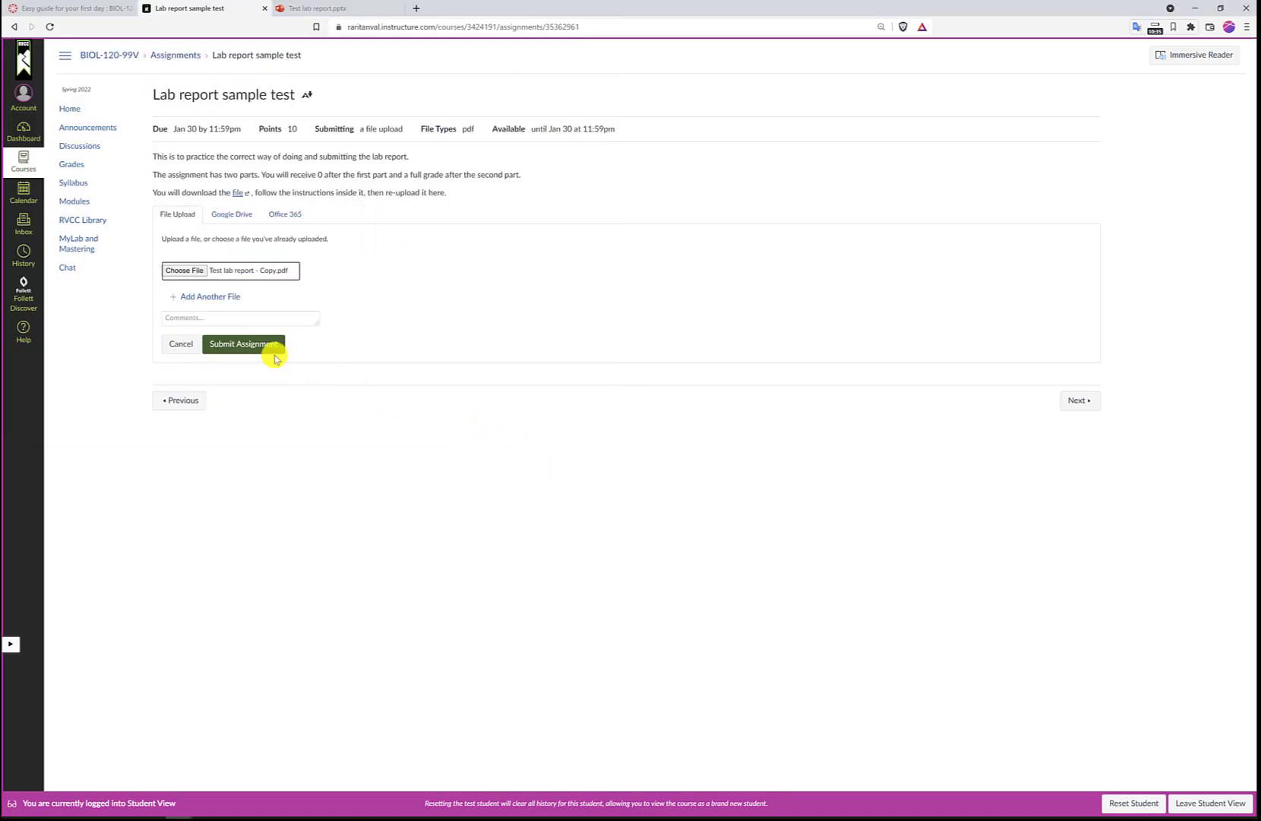
pyautogui.click(239, 347)
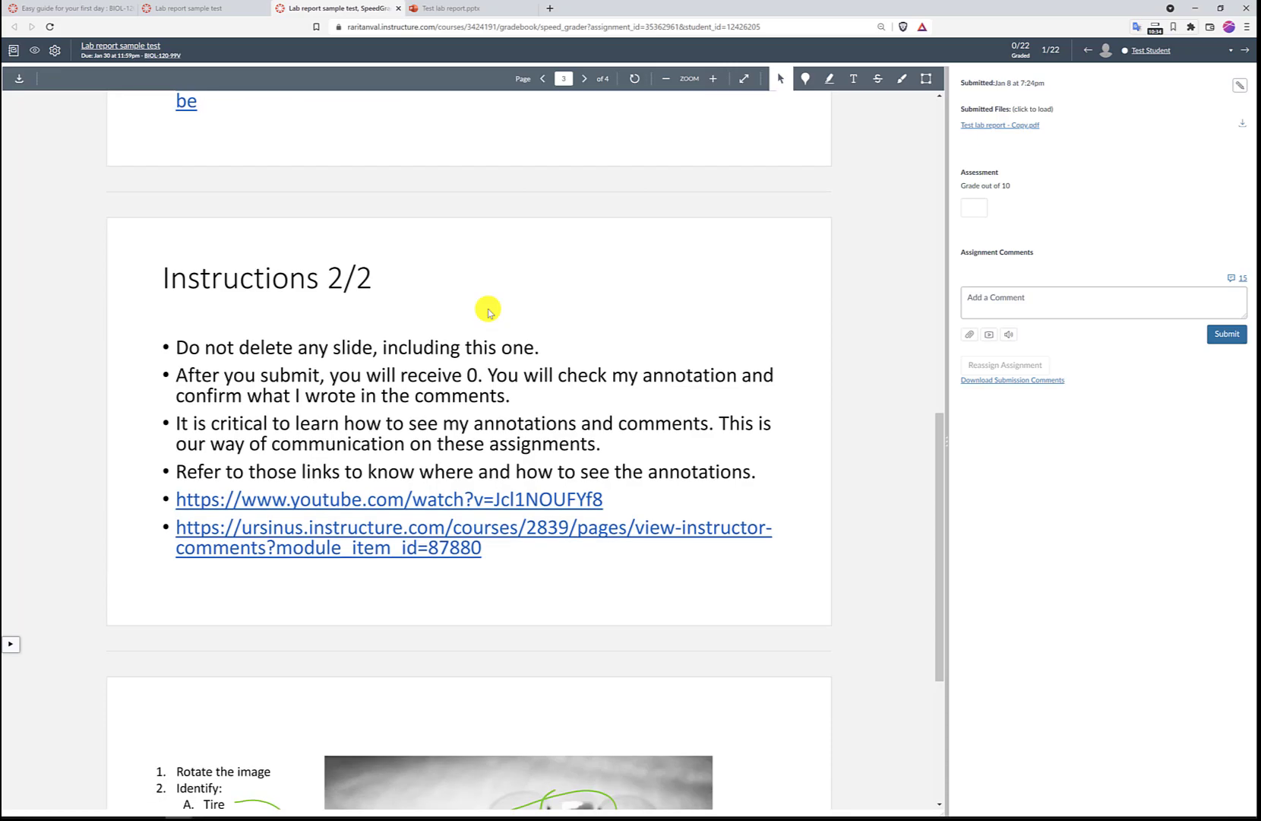
pyautogui.scroll(-3, 487, 308)
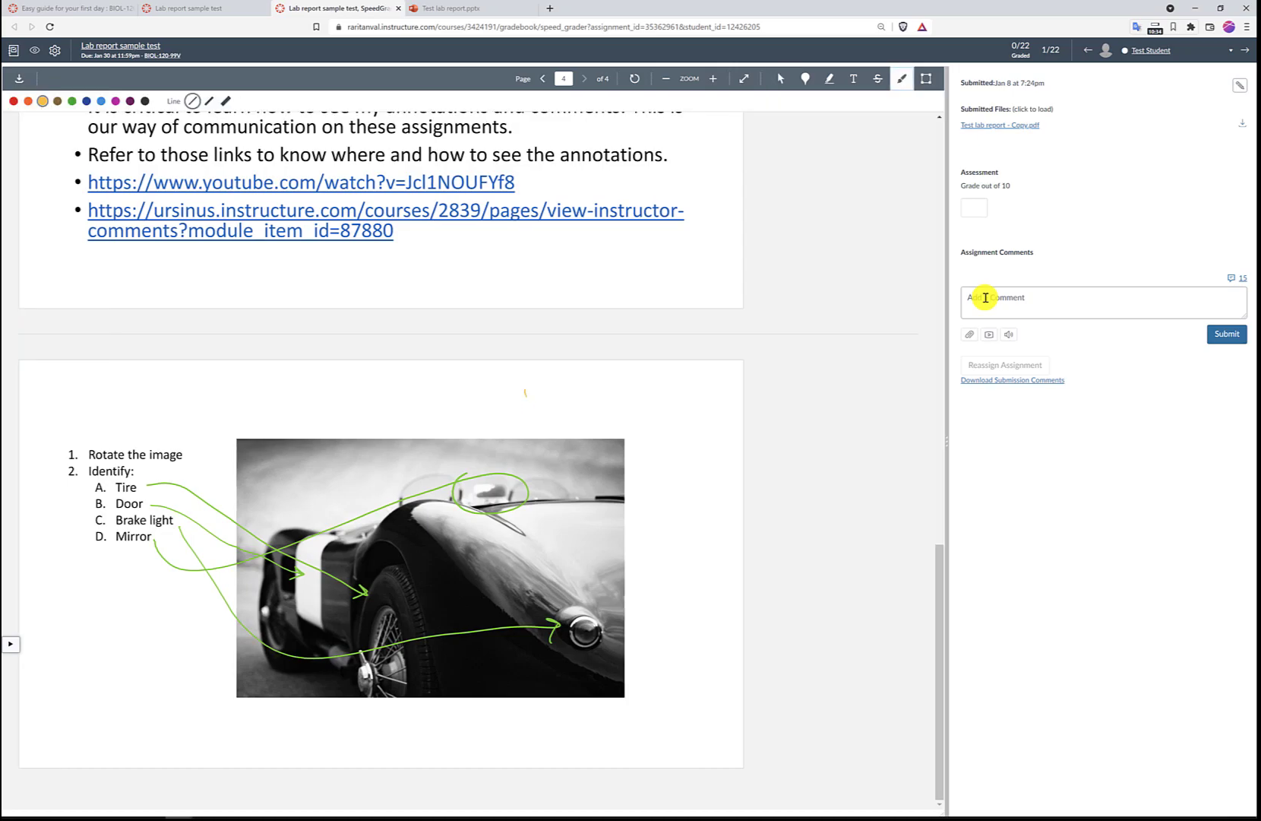
# Handwrite a number above the car picture, grade it 0, and ask which number was annotated
pyautogui.moveTo(526, 392)
pyautogui.mouseDown()
pyautogui.moveTo(528, 422)
pyautogui.moveTo(541, 397)
pyautogui.moveTo(570, 420)
pyautogui.mouseUp()
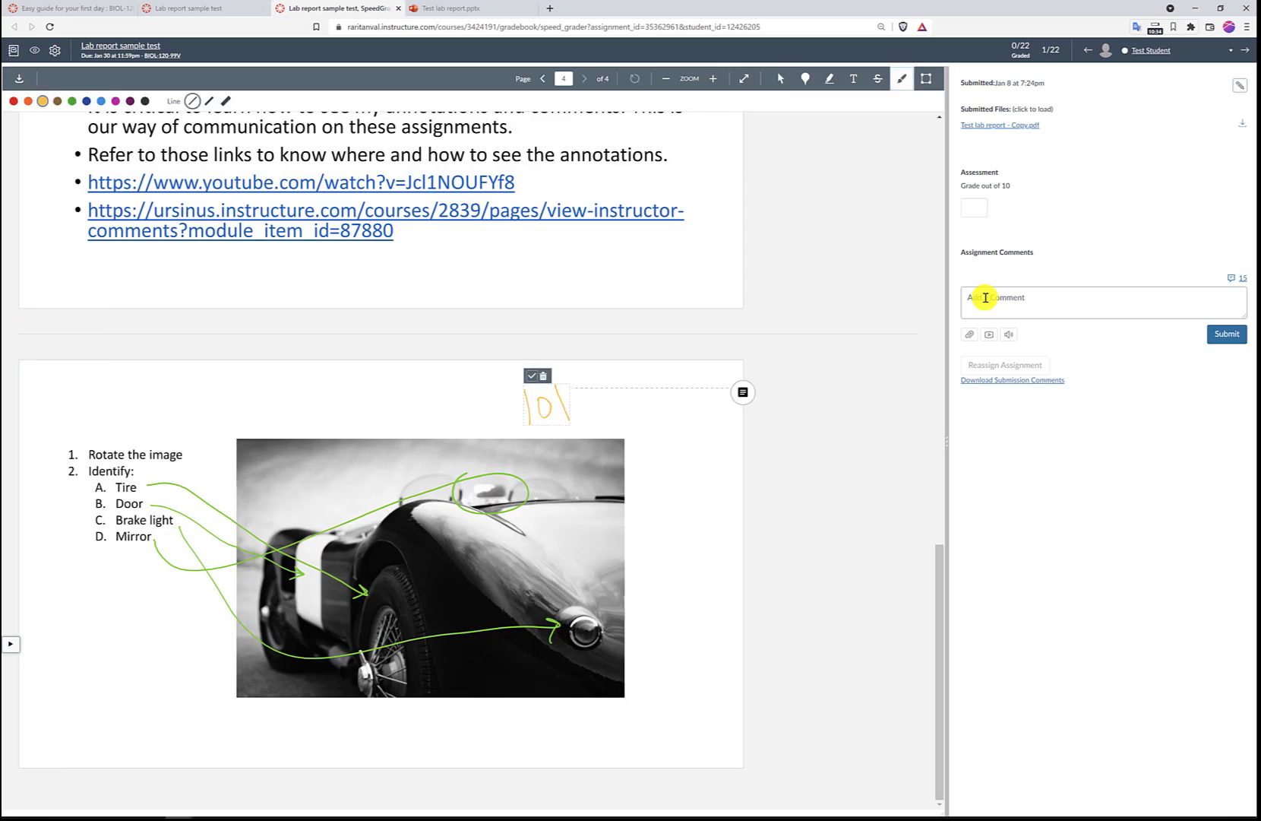
pyautogui.click(978, 210)
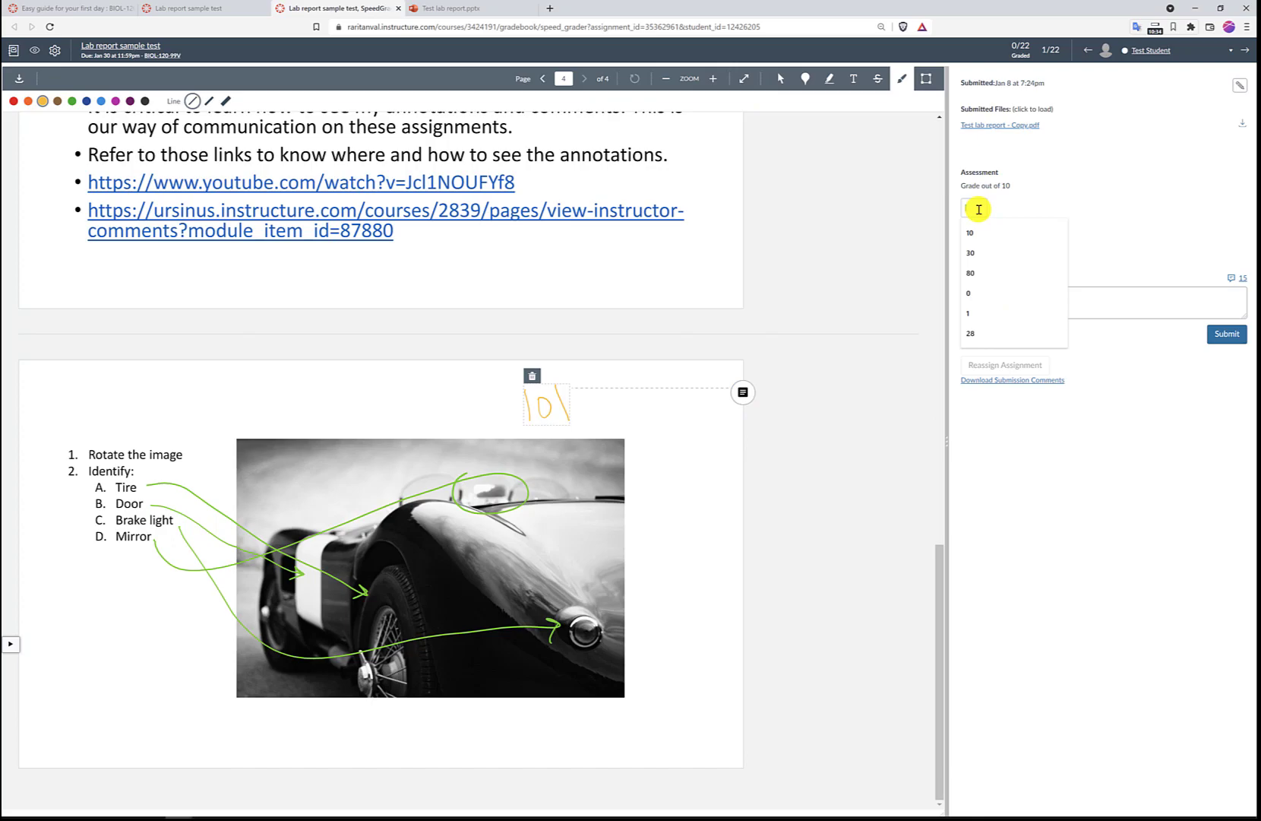
pyautogui.write('0')
pyautogui.click(1097, 303)
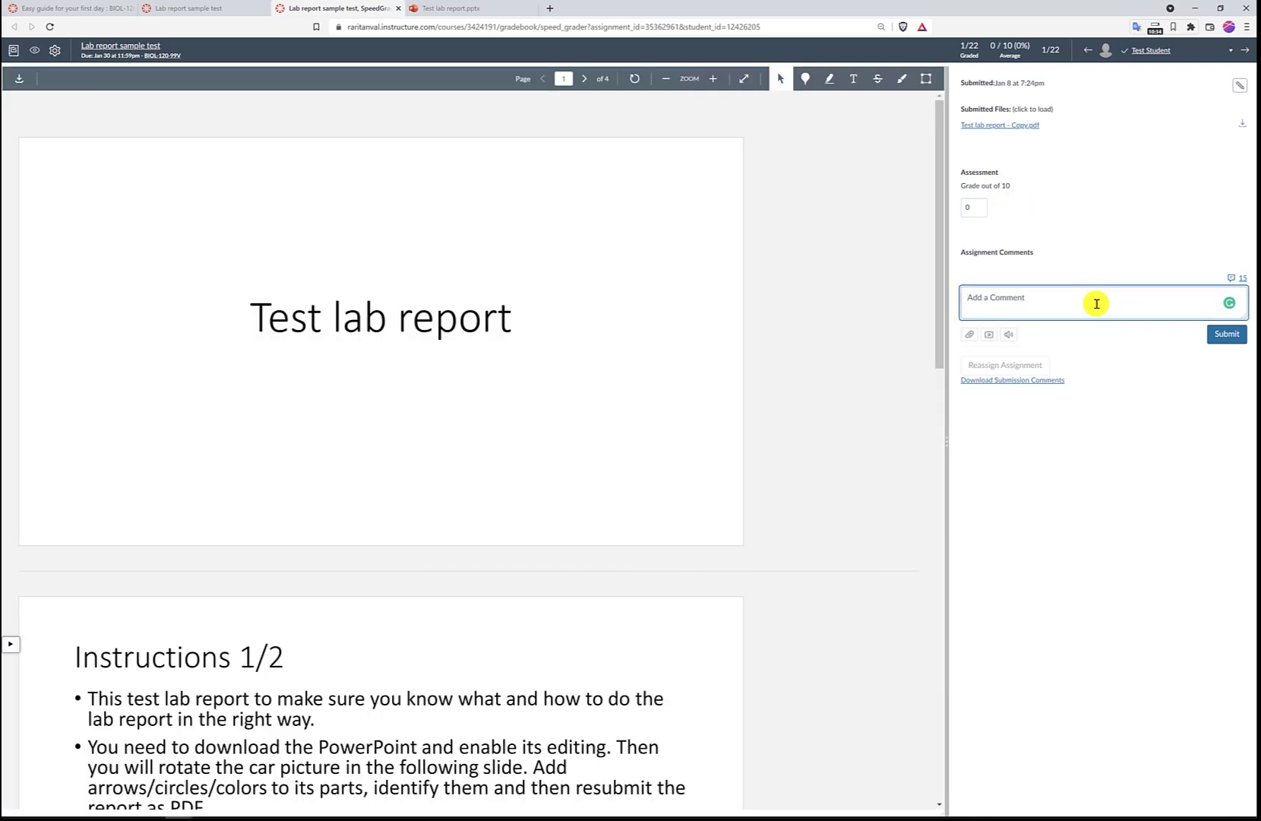
pyautogui.write('What was the ')
pyautogui.write('number I ann')
pyautogui.click(241, 8)
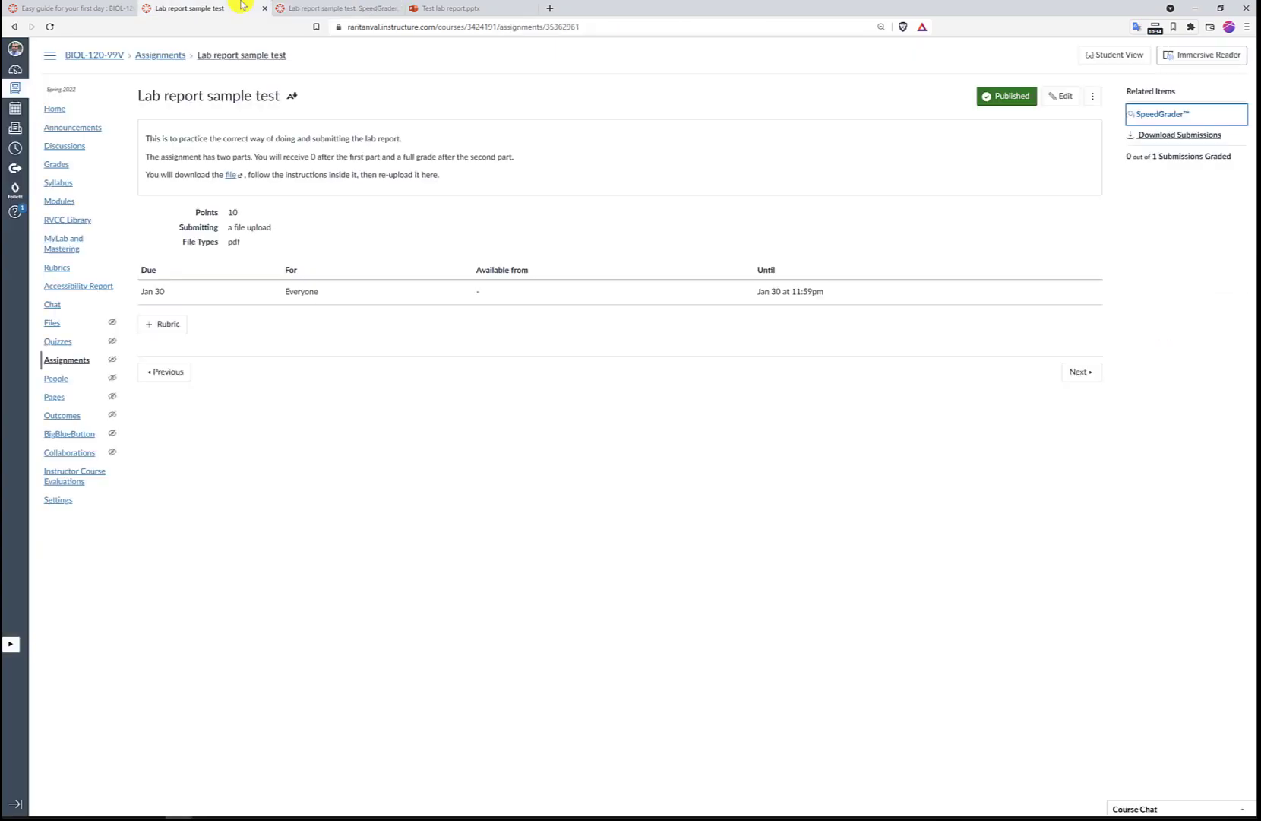
# In Student View, open Grades and the Lab report sample test submission details
pyautogui.click(1132, 56)
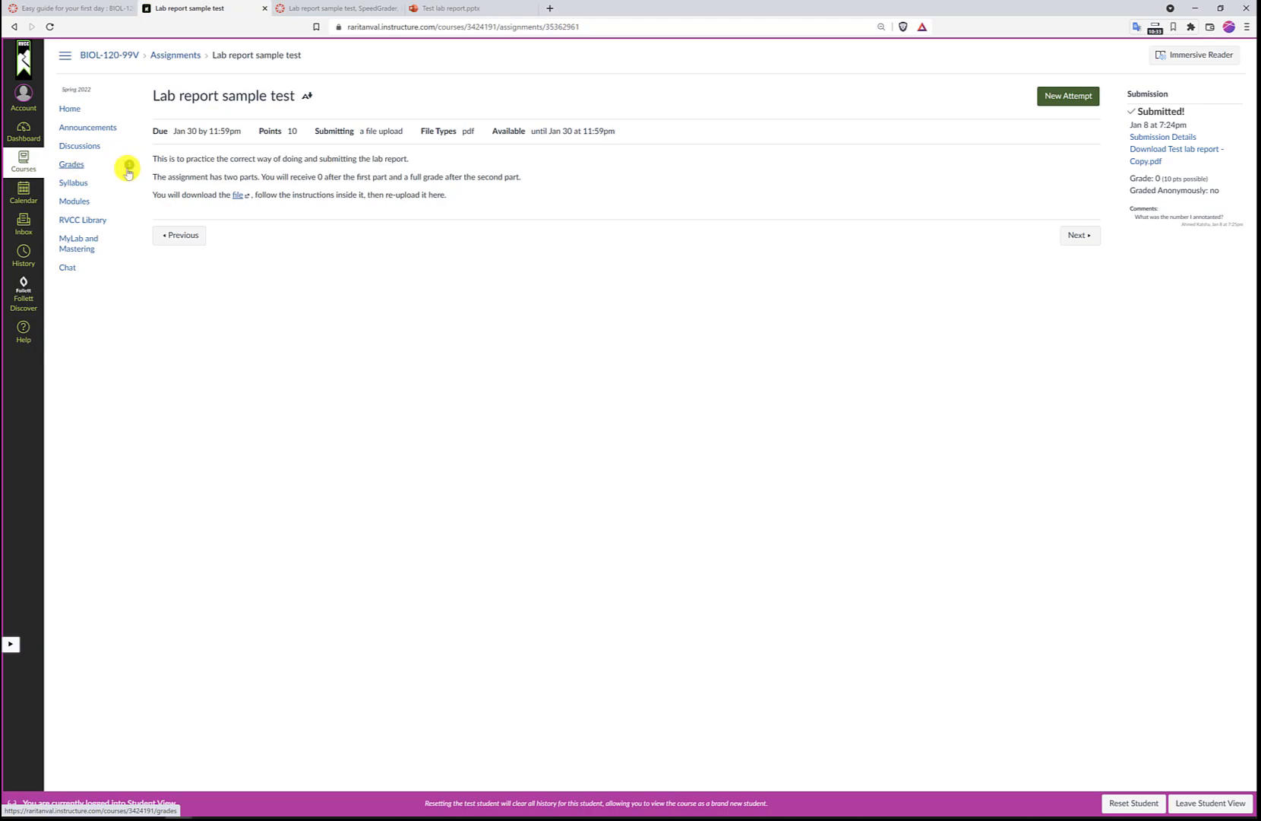
pyautogui.click(72, 170)
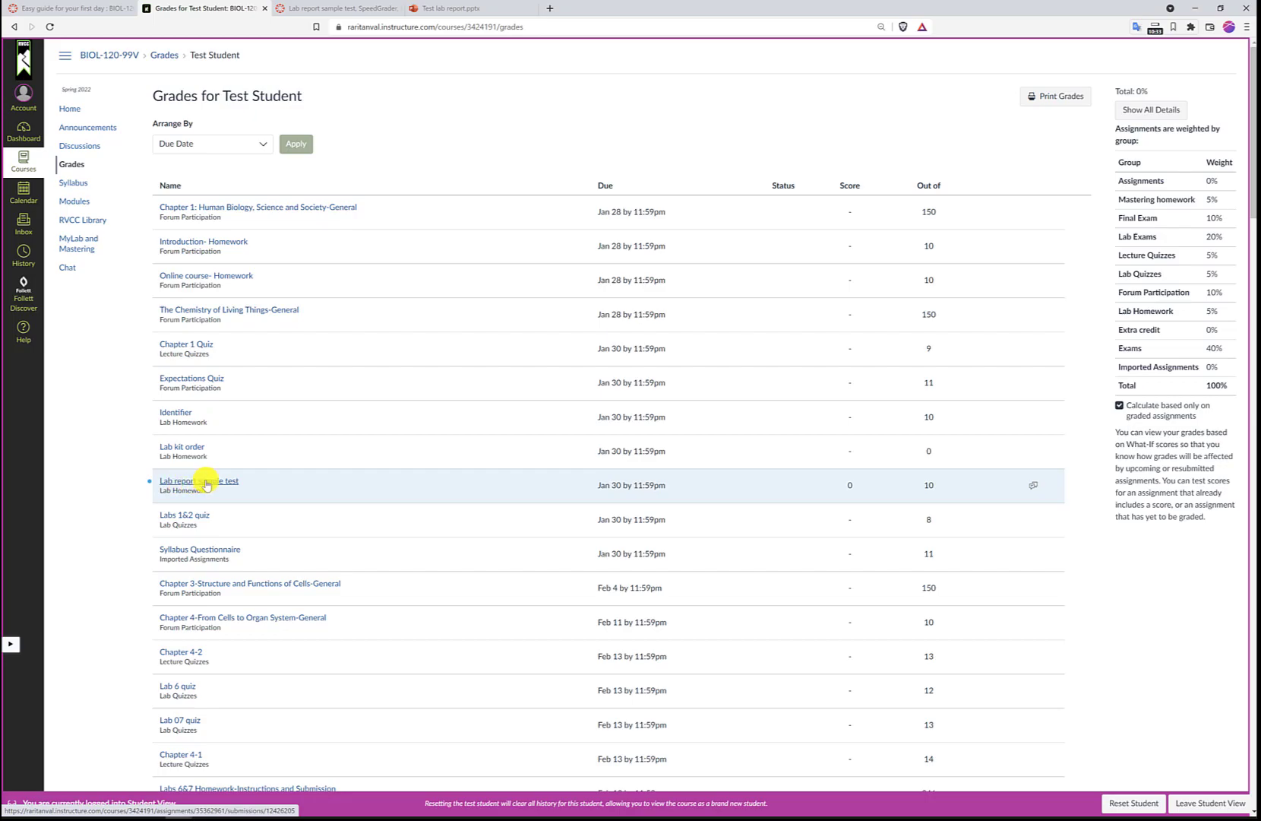
pyautogui.click(1033, 483)
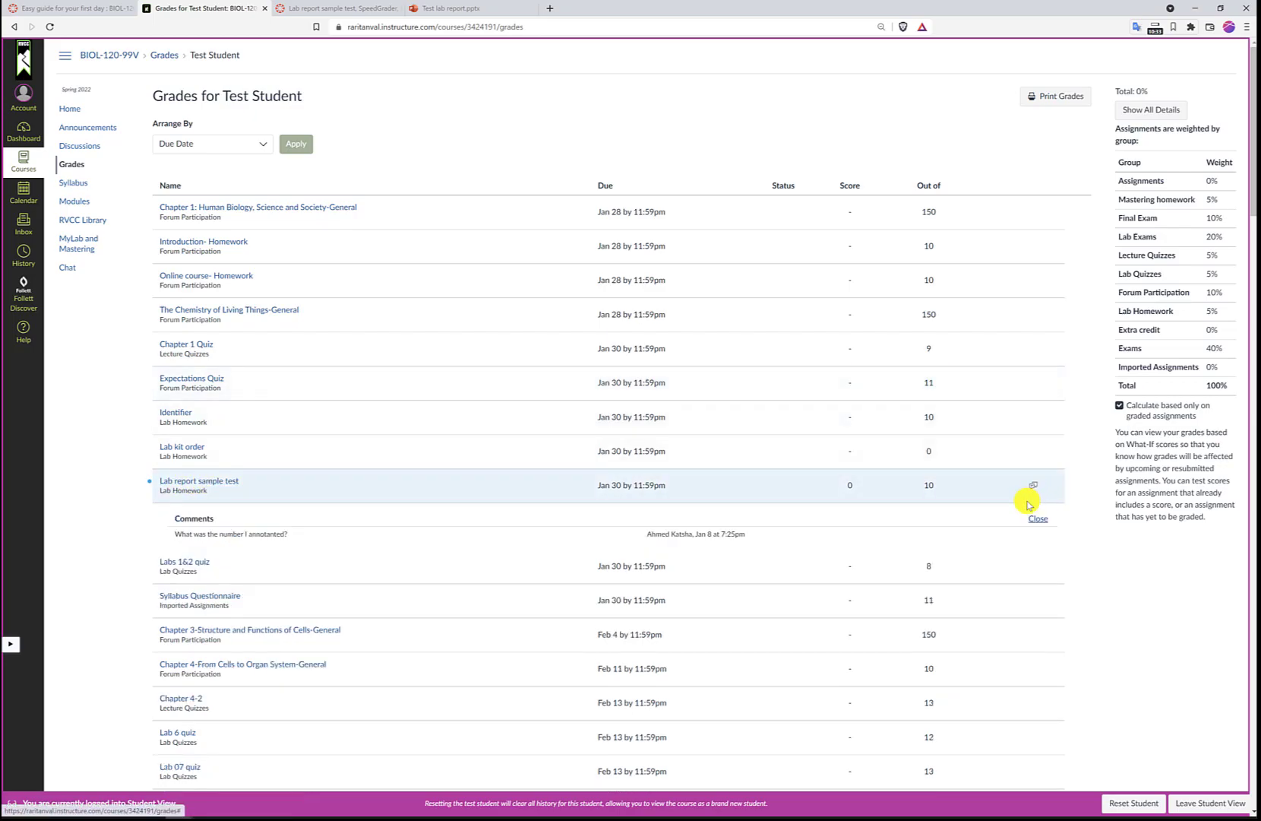
pyautogui.click(188, 483)
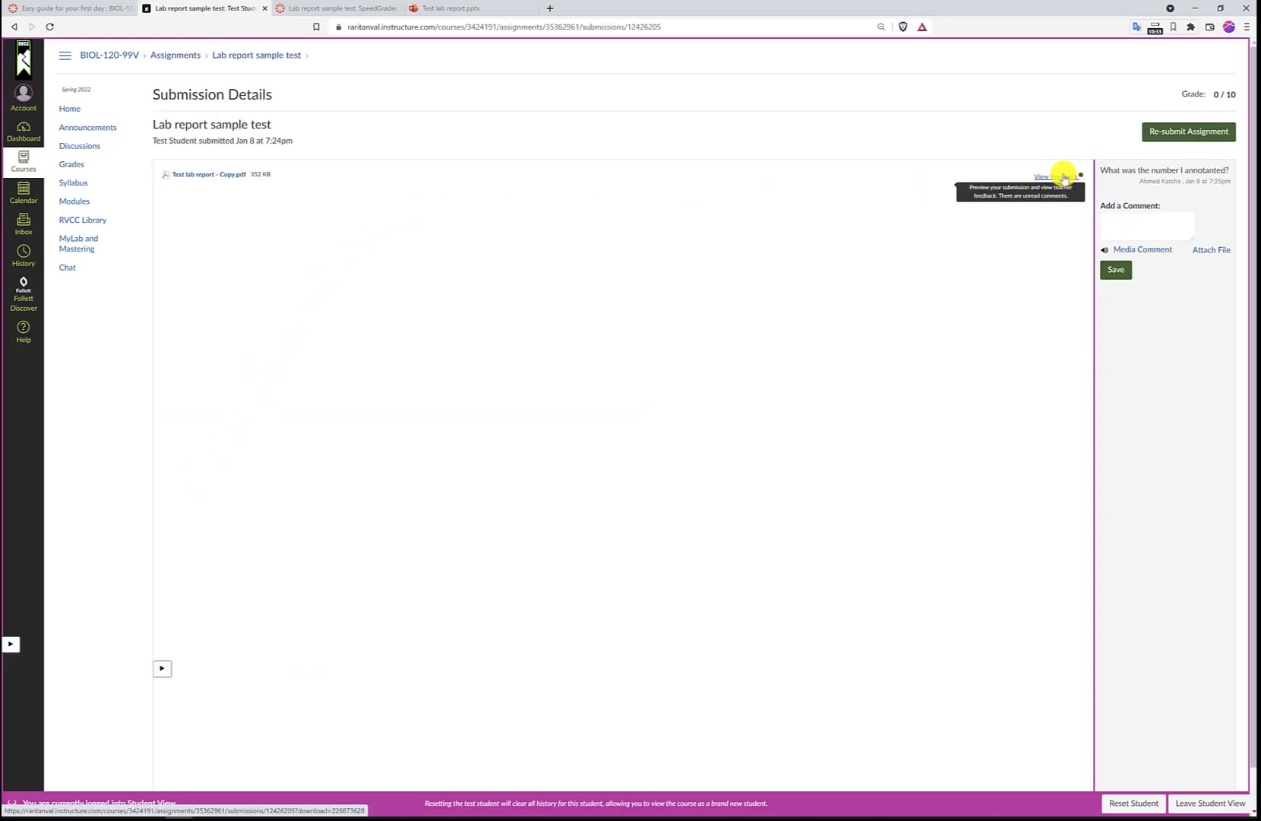
# View the annotated feedback, reply '101' as a comment, and leave Student View
pyautogui.click(1055, 177)
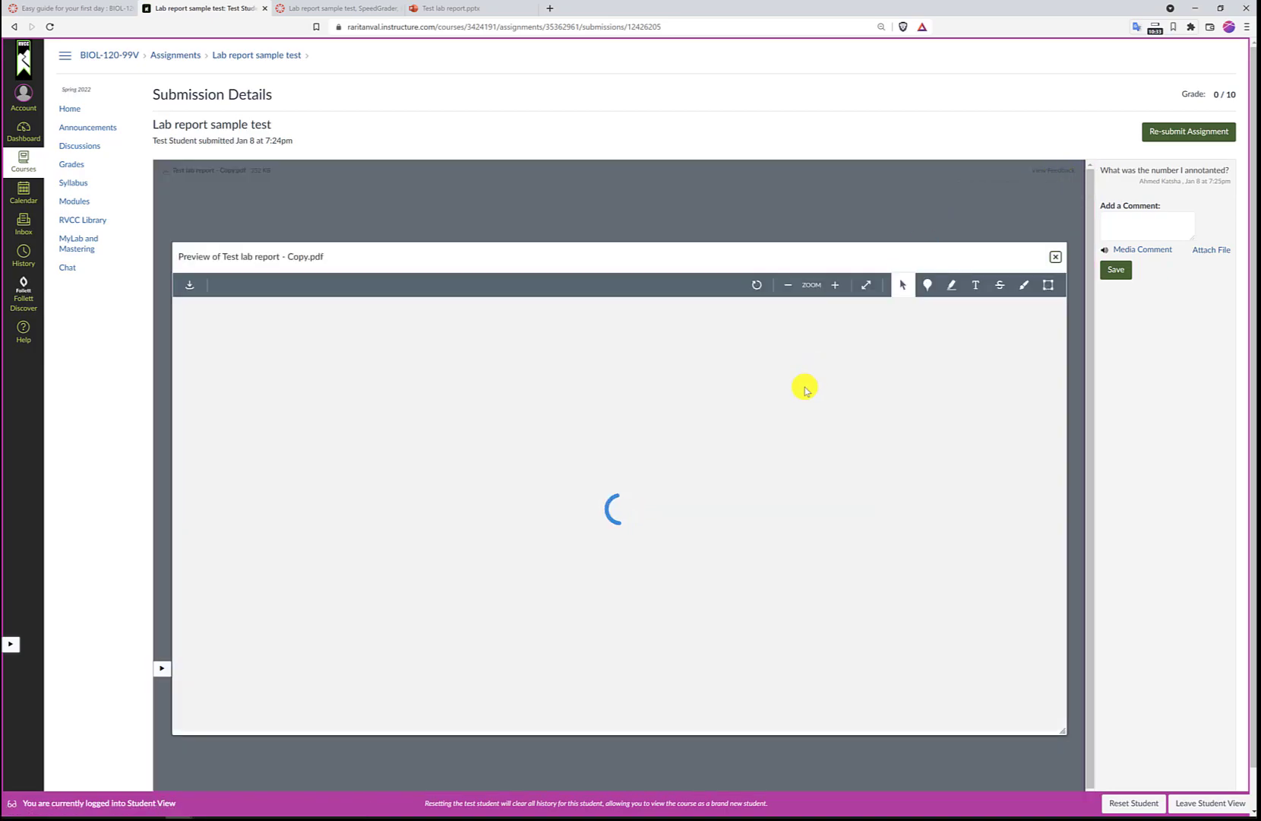
pyautogui.click(1116, 229)
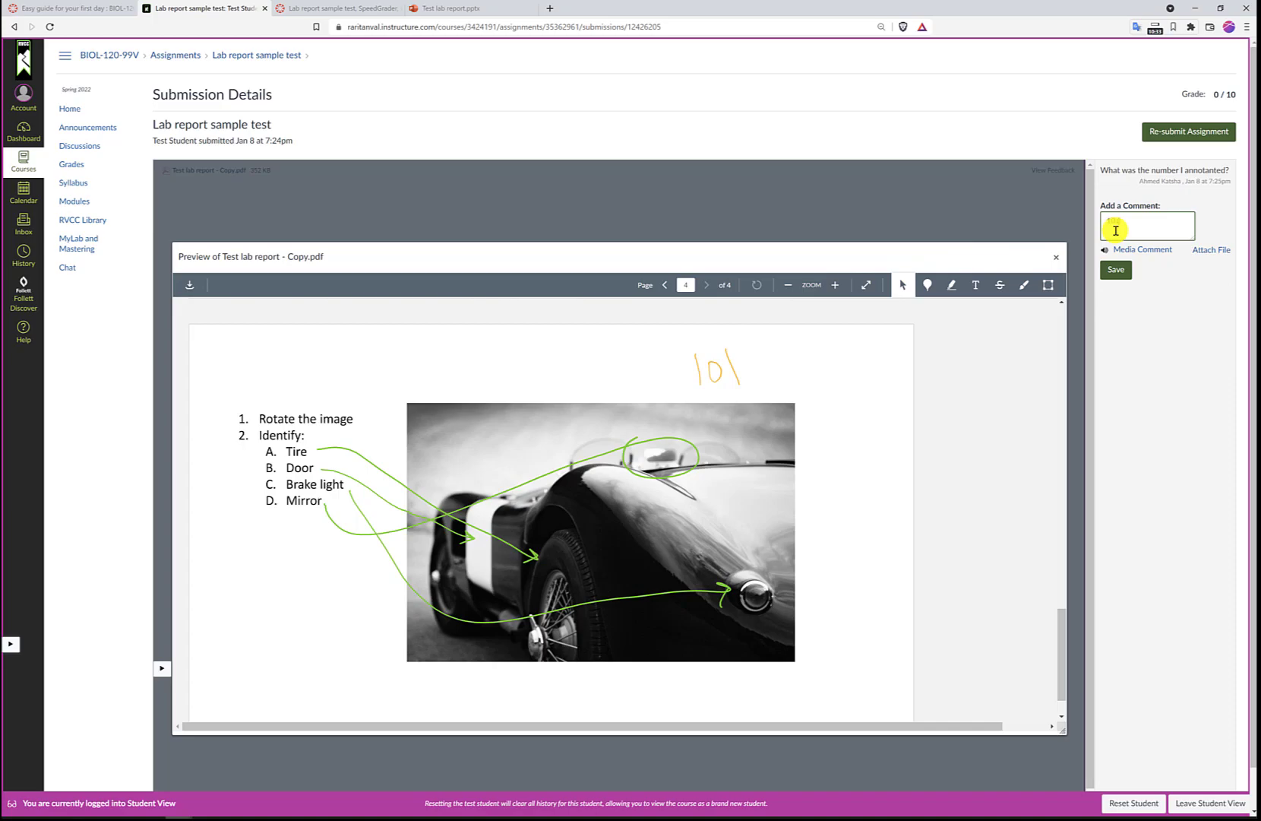
pyautogui.click(1115, 269)
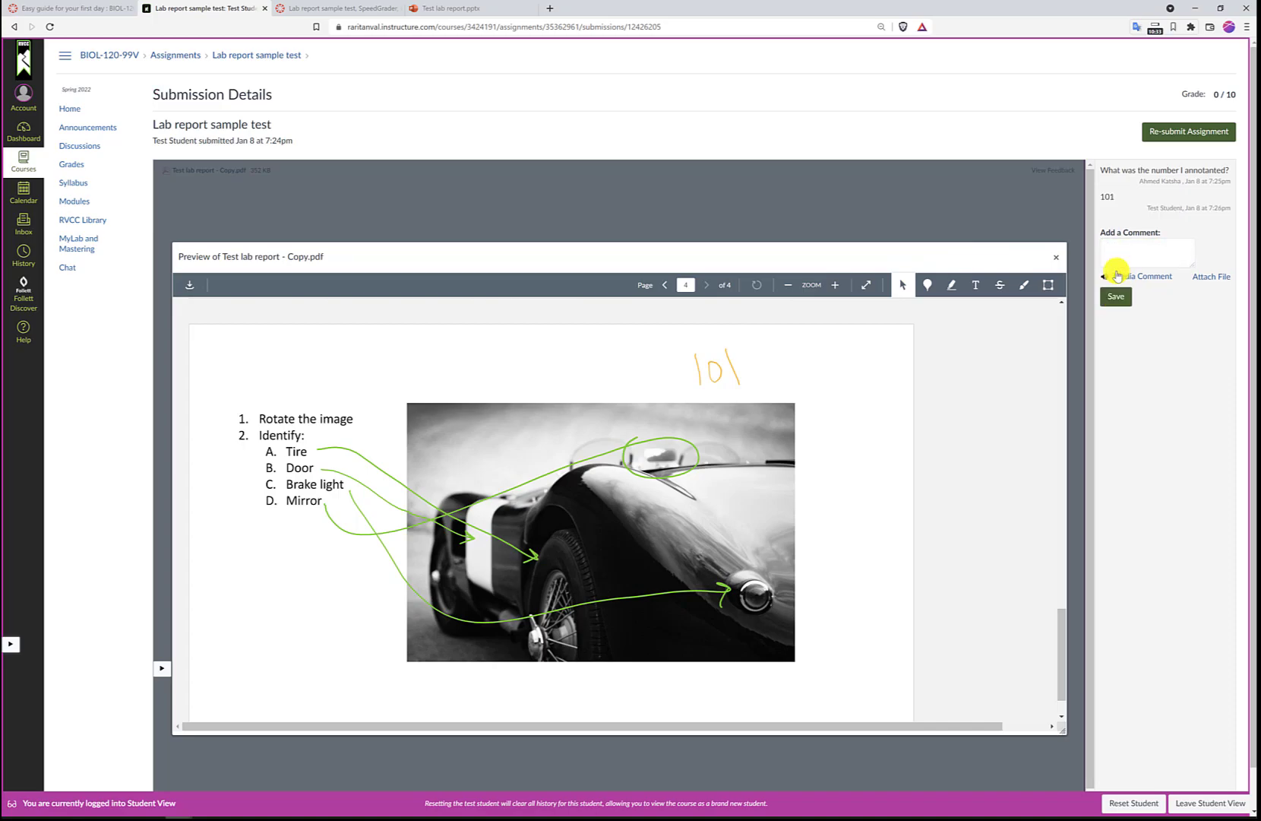
pyautogui.click(1207, 803)
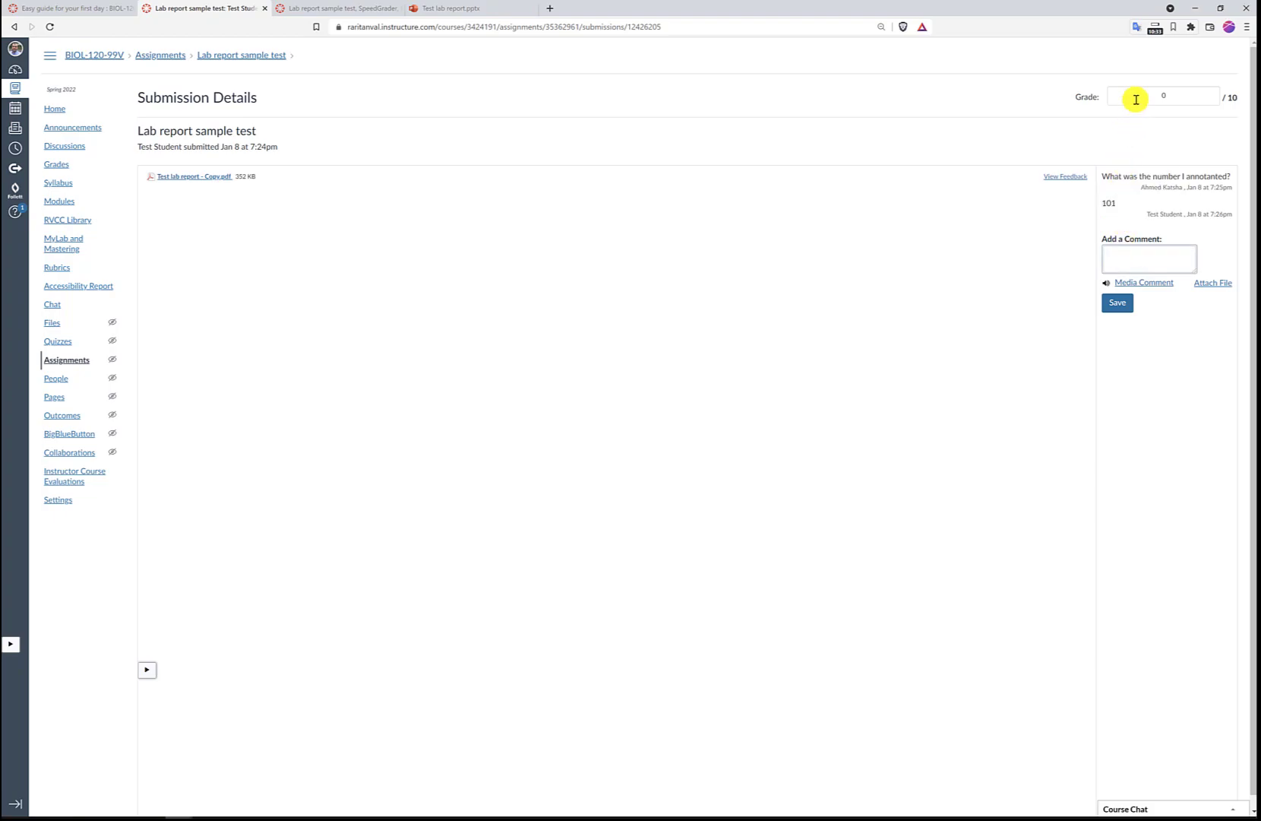
# Change the submission's grade from 0 to 10
pyautogui.click(1136, 99)
pyautogui.write('10')
pyautogui.press('Return')
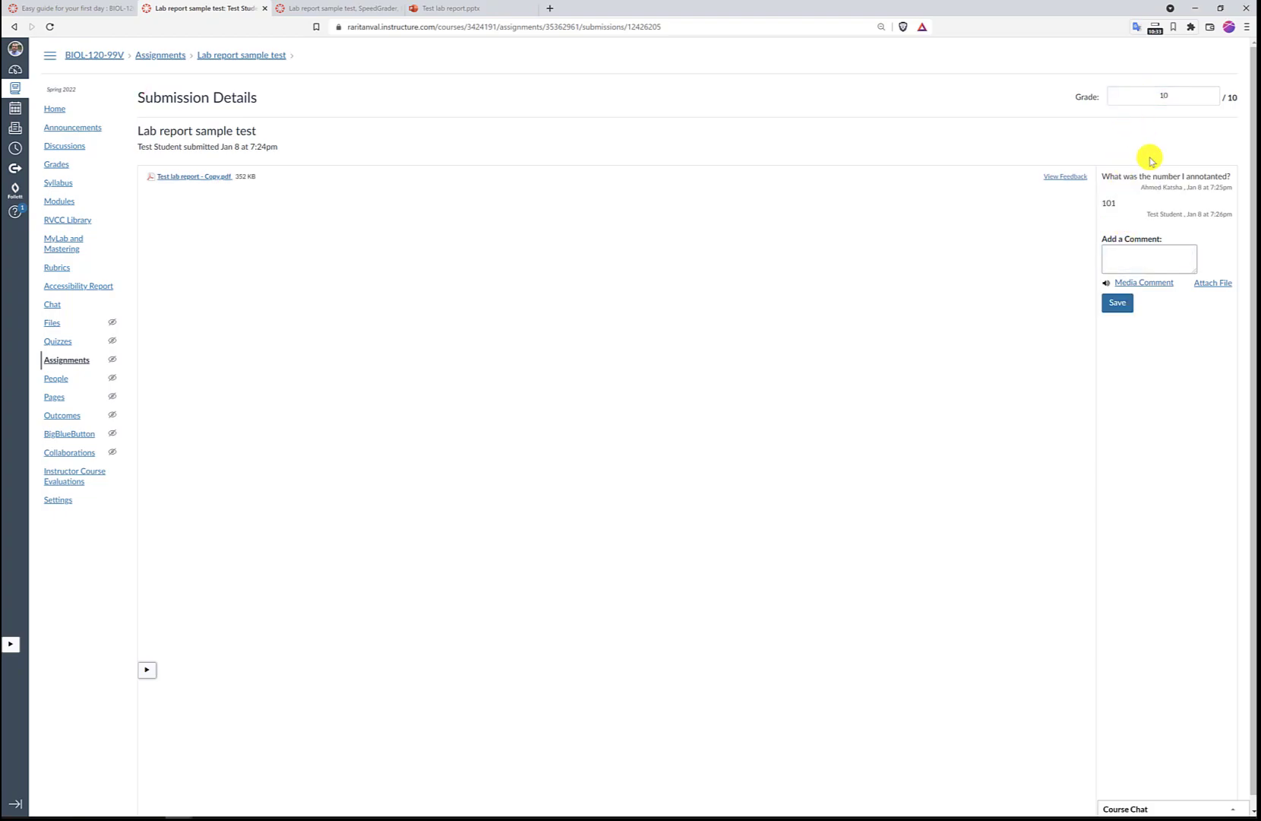